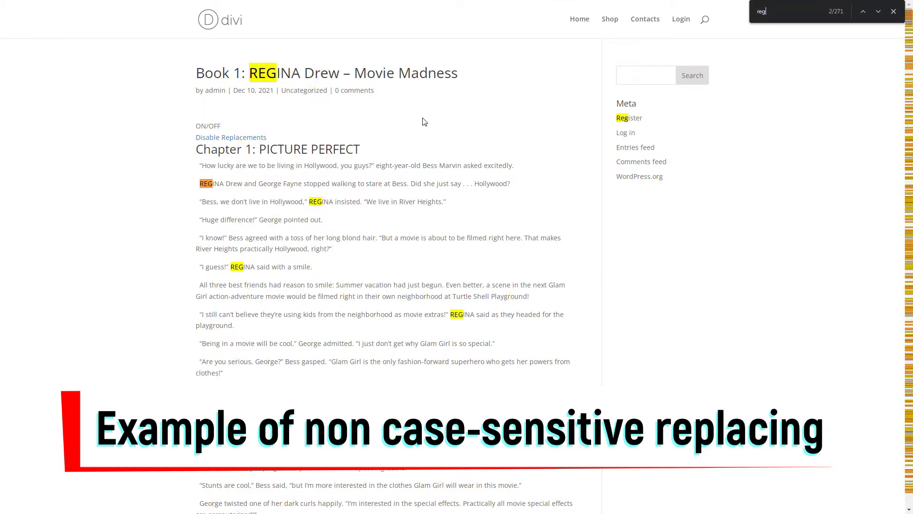
# Step: Disable the post's replacements and search the page for 'nancy' to check the original text
pyautogui.write('ina')
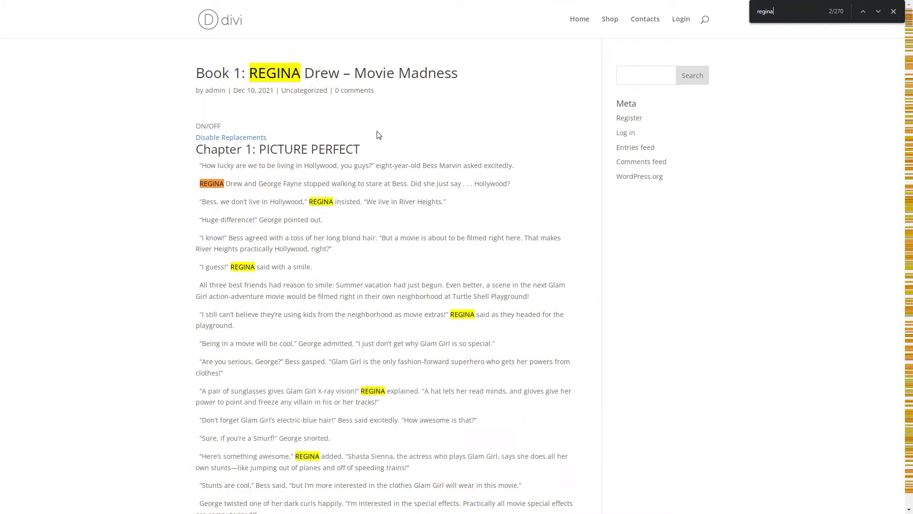
pyautogui.click(249, 143)
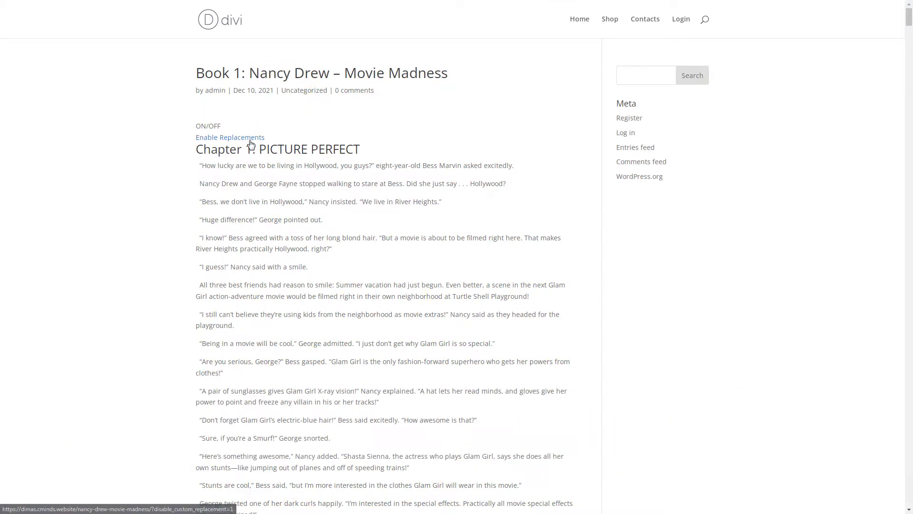
pyautogui.hotkey('ctrl', 'f')
pyautogui.write('nancy')
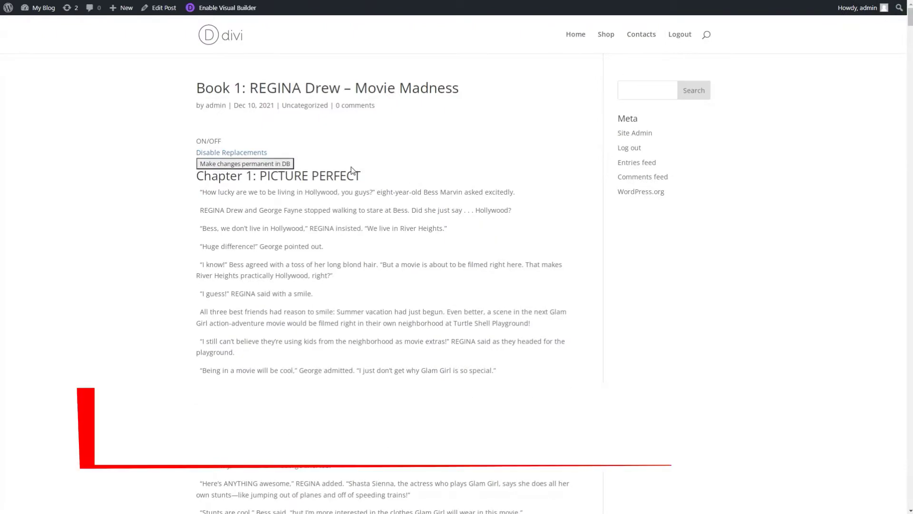
# Step: Re-enable the replacements and make them permanent in the database
pyautogui.click(260, 153)
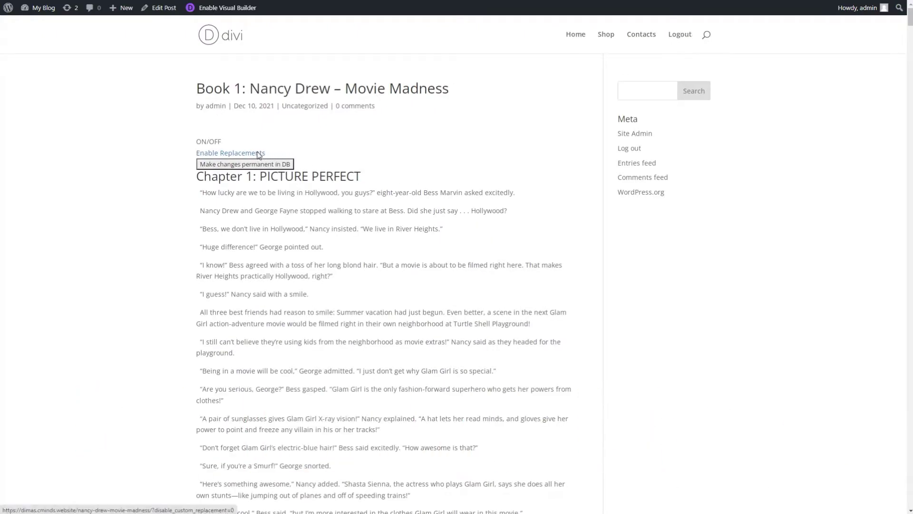
pyautogui.click(258, 153)
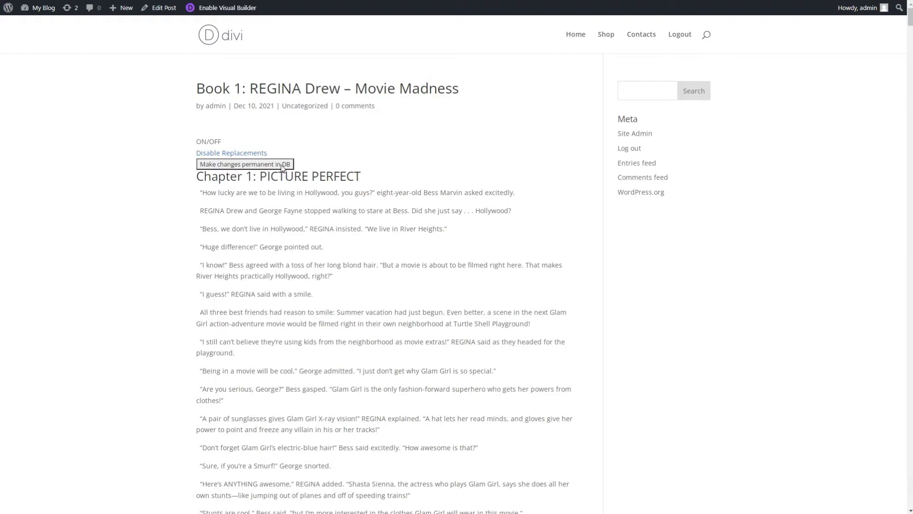
pyautogui.click(282, 165)
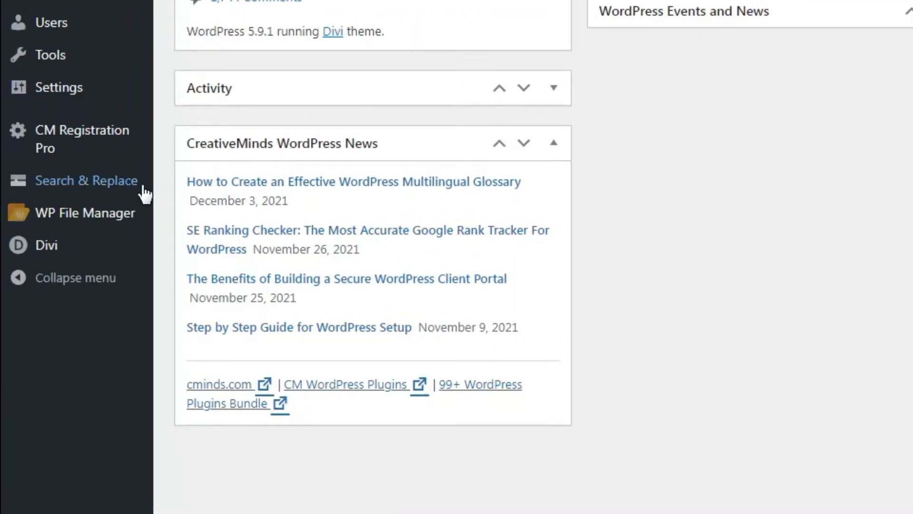
# Step: Open the Search & Replace settings page showing the Replacement Rules list
pyautogui.moveTo(144, 193)
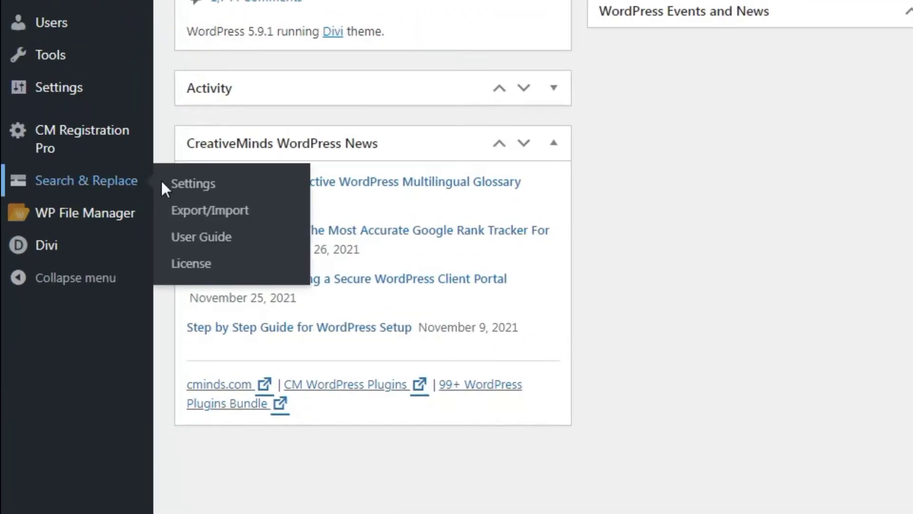
pyautogui.click(229, 188)
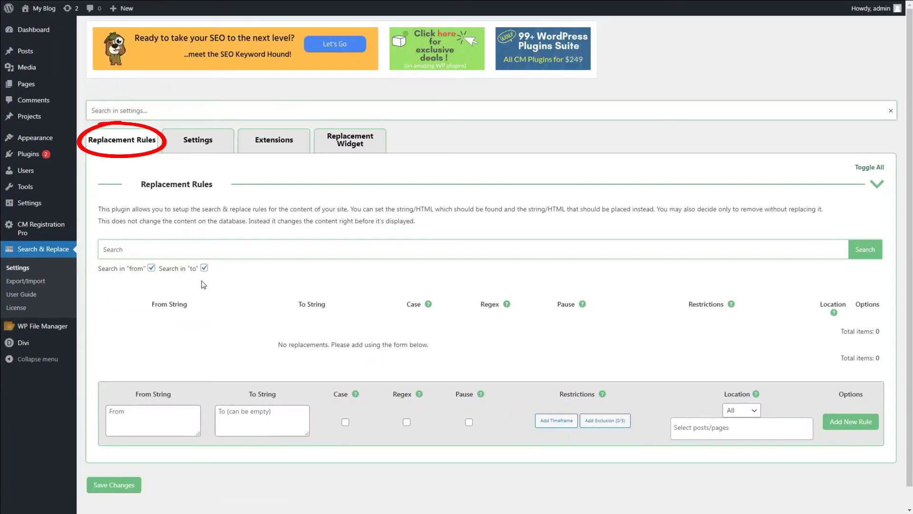
pyautogui.scroll(-1, 360, 275)
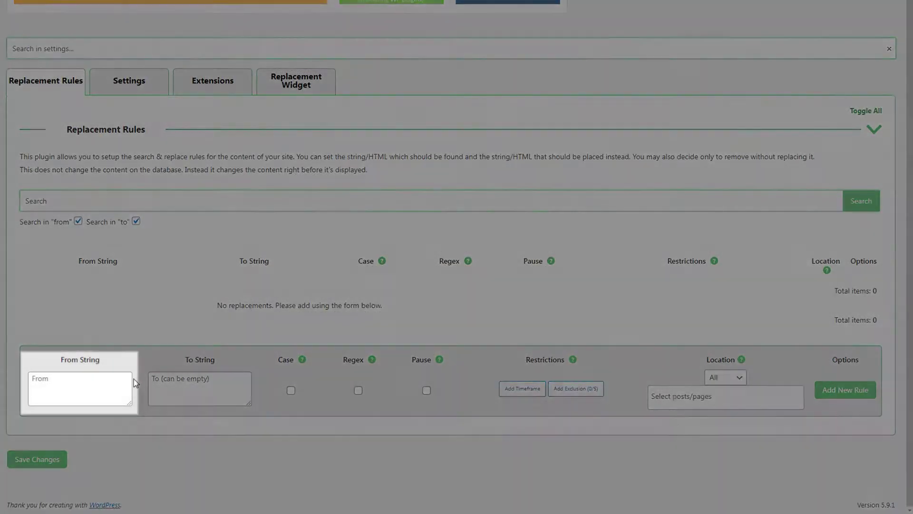
# Step: Enter 'nancy' as the text to find and 'REGINA' as its replacement
pyautogui.click(130, 379)
pyautogui.write('nancy')
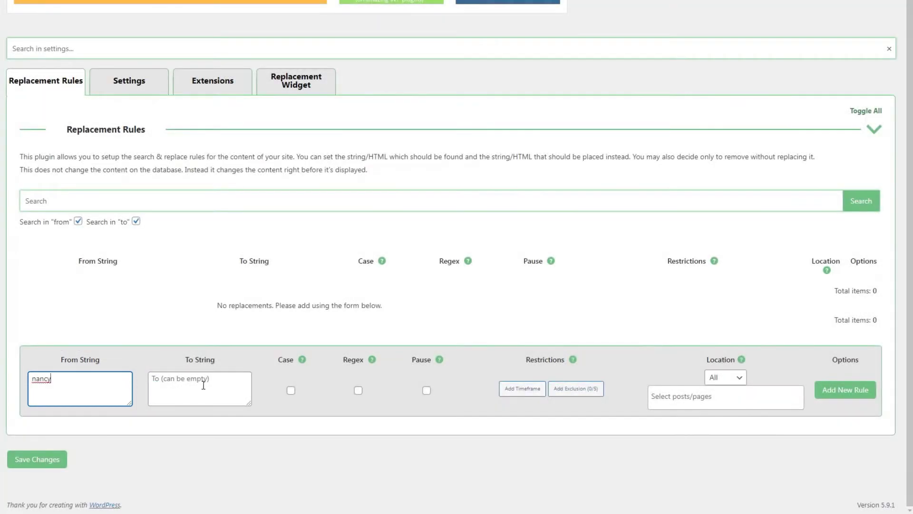
pyautogui.click(245, 384)
pyautogui.write('REGINA')
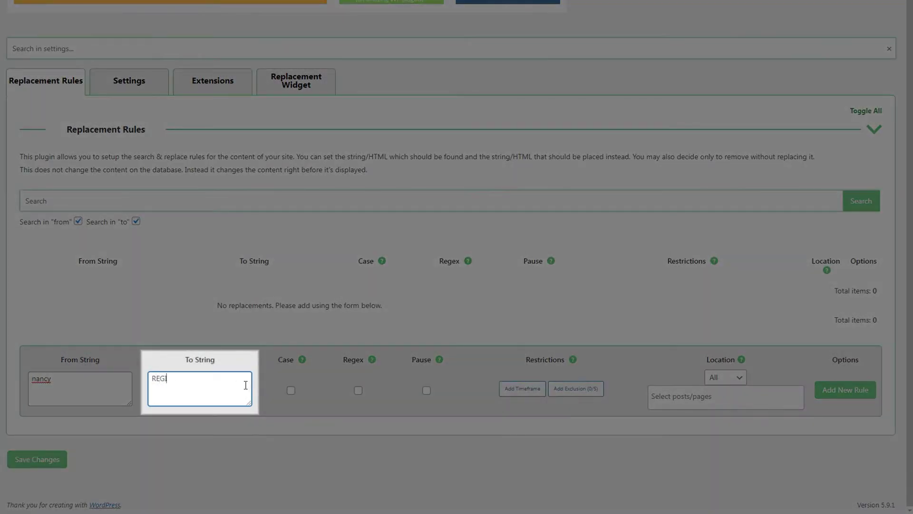
pyautogui.click(286, 423)
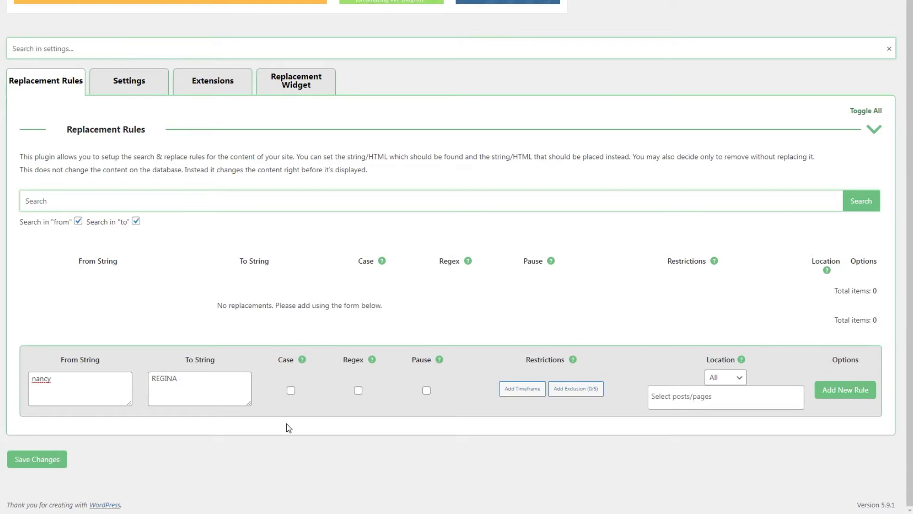
# Step: Limit the rule to the Book 1: Nancy Drew – Movie Madness post, add it, and search the post for 'regina'
pyautogui.click(736, 379)
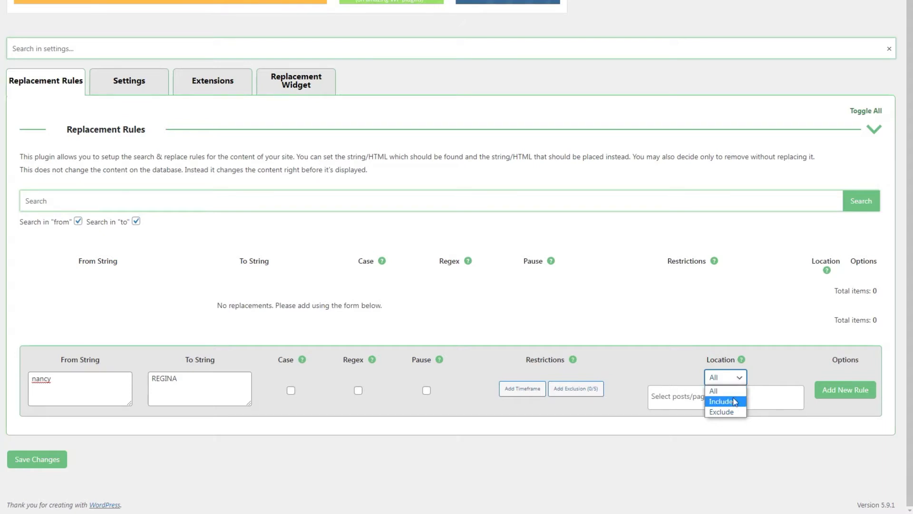
pyautogui.click(734, 401)
pyautogui.click(724, 396)
pyautogui.write('nanc')
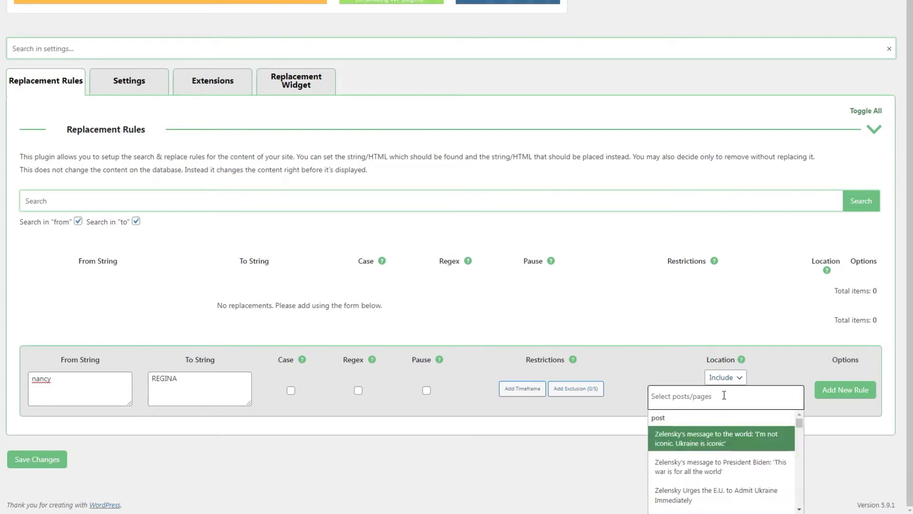
pyautogui.write('y d')
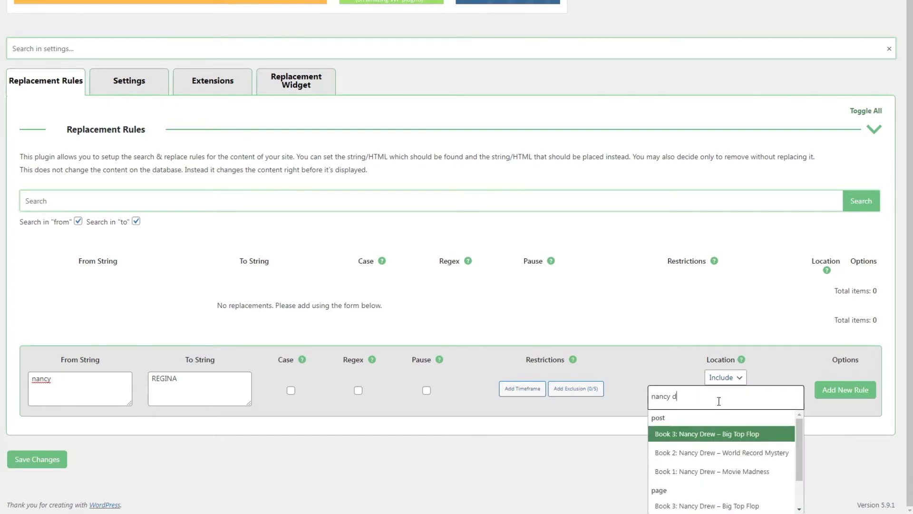
pyautogui.click(697, 470)
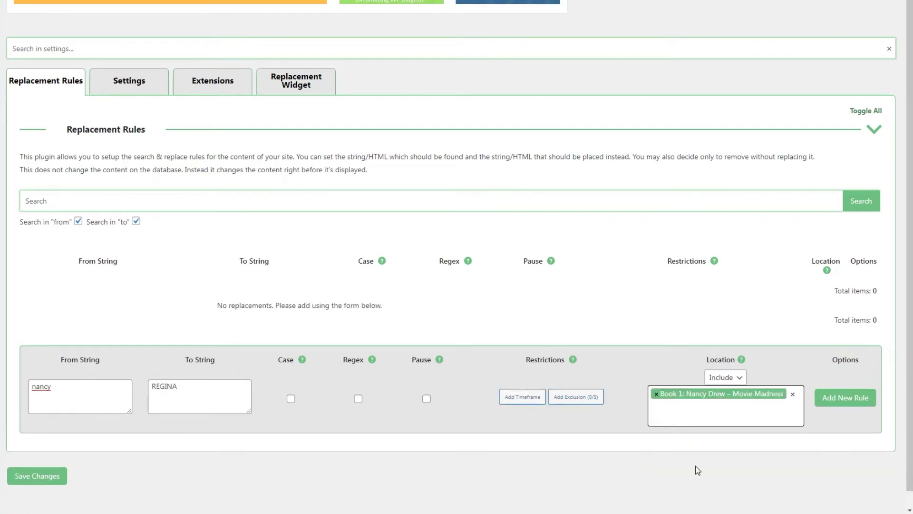
pyautogui.click(830, 403)
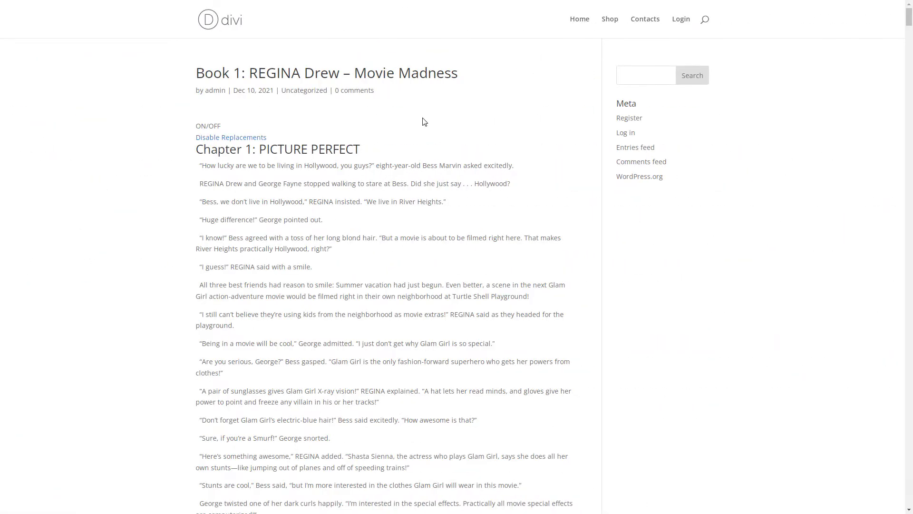
pyautogui.hotkey('ctrl', 'f')
pyautogui.write('regina')
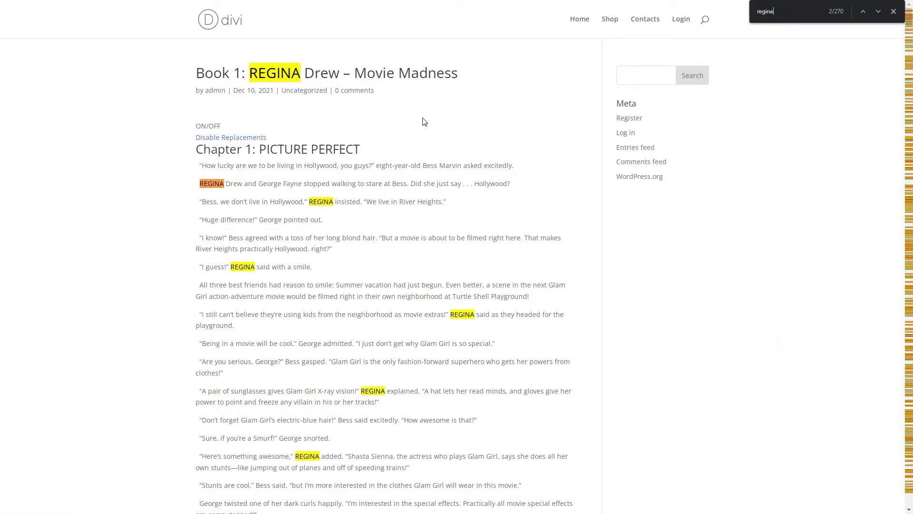
# Step: Disable the post's replacements, search for 'nancy', then enable the replacements again
pyautogui.click(250, 139)
pyautogui.hotkey('ctrl', 'f')
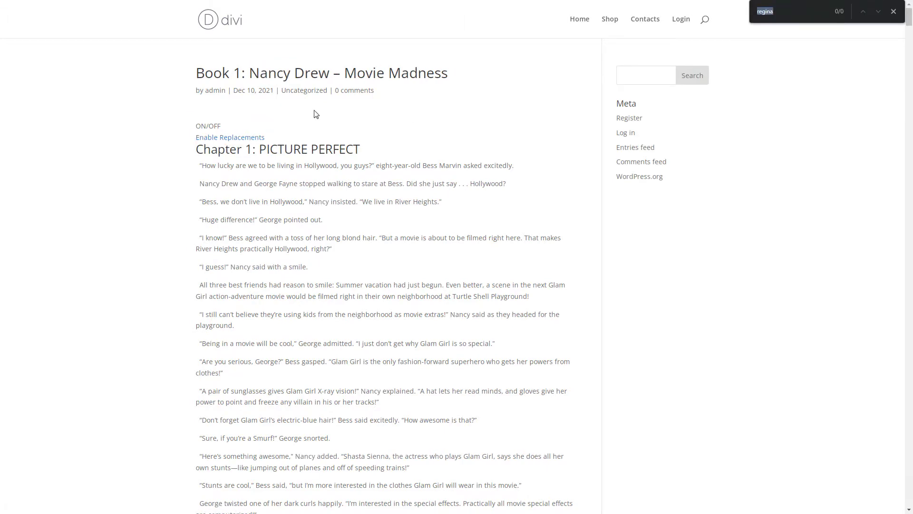
pyautogui.write('nancy')
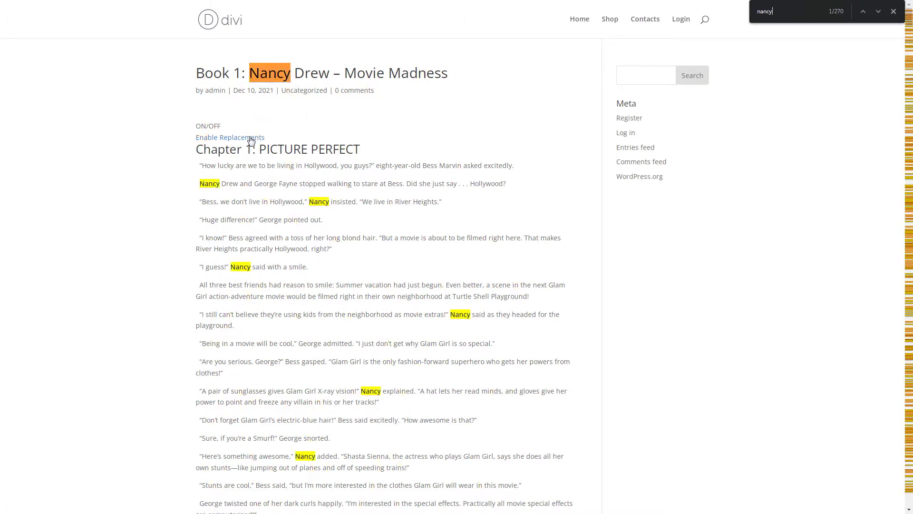
pyautogui.click(249, 138)
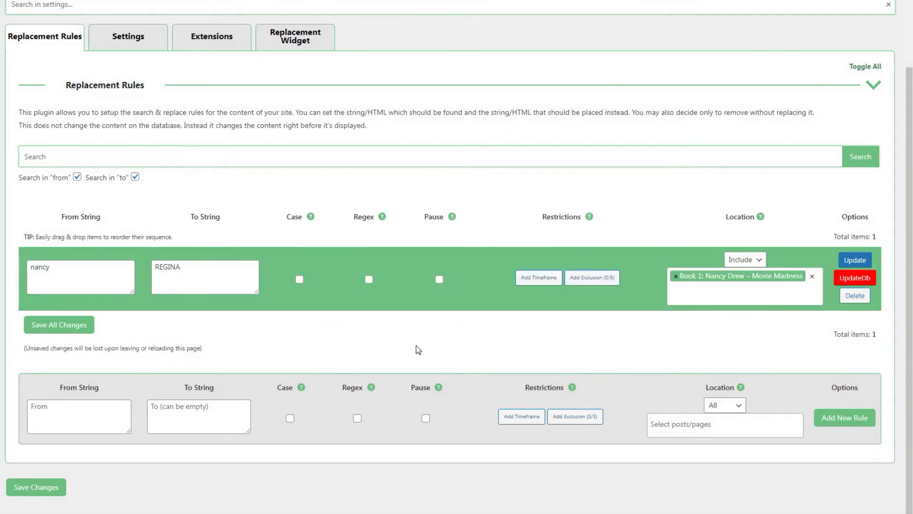
# Step: Enter 'something' as the text to find and 'ANYTHING' as the replacement for a new rule
pyautogui.click(82, 414)
pyautogui.write('something')
pyautogui.click(151, 424)
pyautogui.write('ANYTHING')
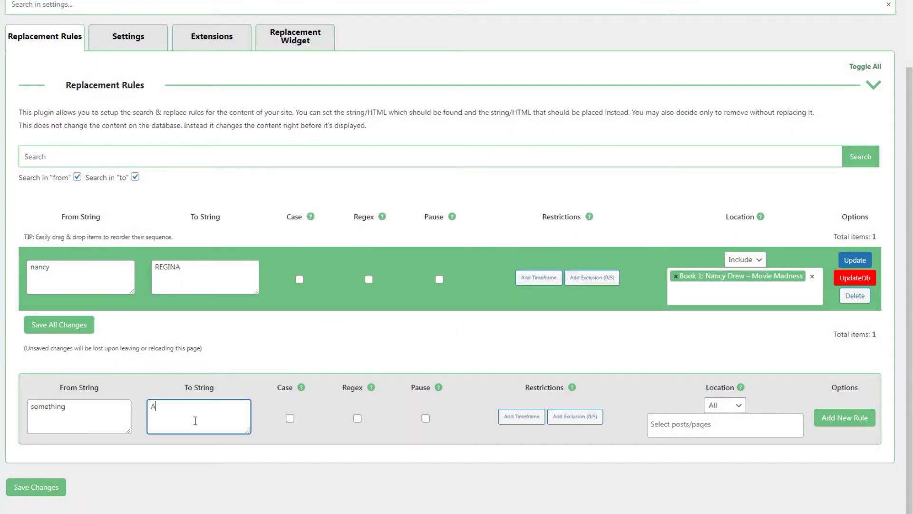
# Step: Restrict the rule to the Book 1: Nancy Drew post, make it case-sensitive, and add it
pyautogui.click(723, 405)
pyautogui.click(720, 428)
pyautogui.click(675, 425)
pyautogui.write('nancy d')
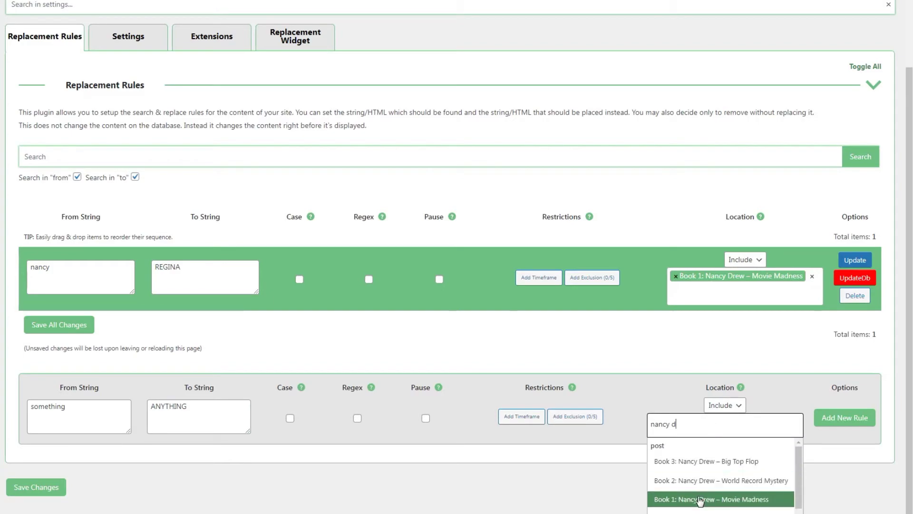
pyautogui.click(699, 496)
pyautogui.click(290, 426)
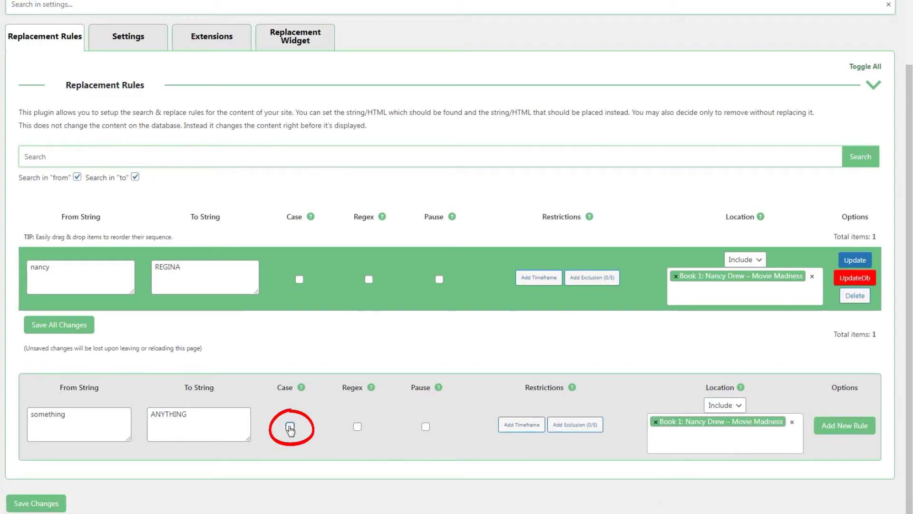
pyautogui.click(830, 426)
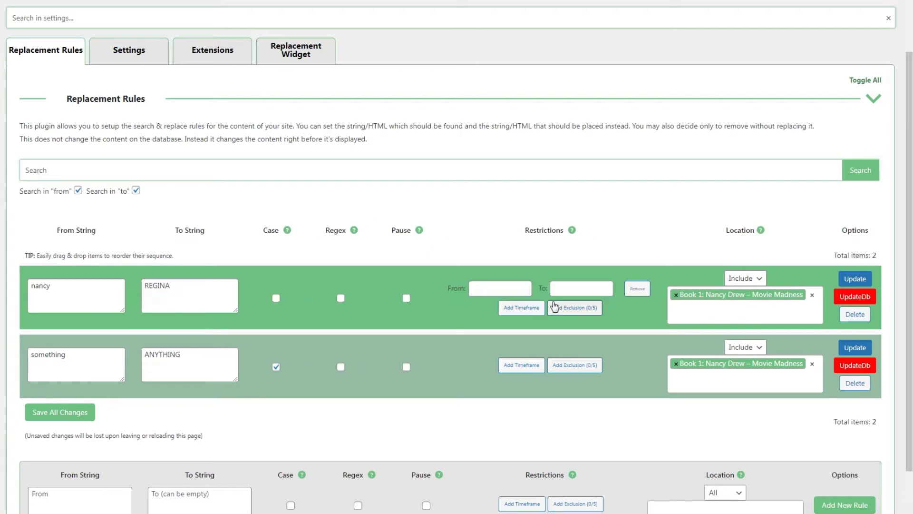
# Step: Set the nancy rule's timeframe from March 3, 2022 12:30 to March 6, 2022 10:15
pyautogui.click(499, 289)
pyautogui.click(547, 433)
pyautogui.moveTo(526, 450); pyautogui.dragTo(557, 449)
pyautogui.click(581, 288)
pyautogui.click(638, 342)
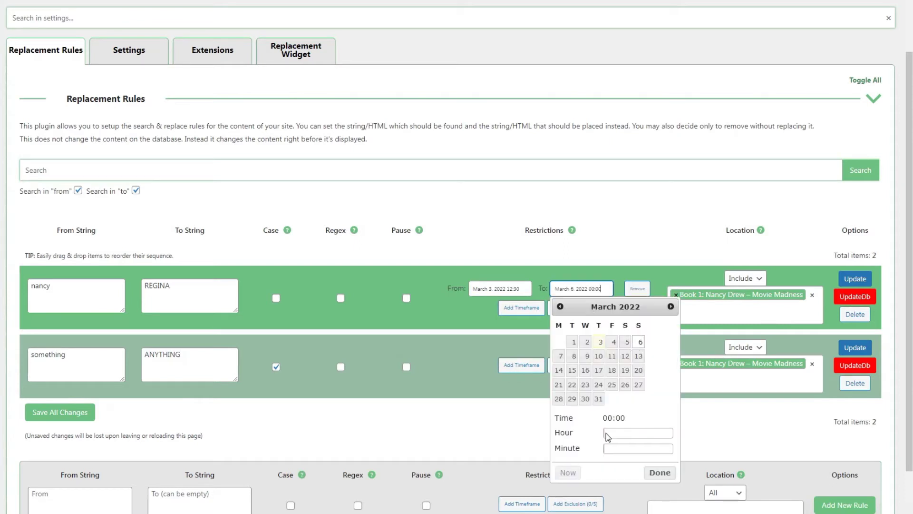
pyautogui.moveTo(607, 436); pyautogui.dragTo(622, 435)
pyautogui.click(623, 448)
pyautogui.click(652, 472)
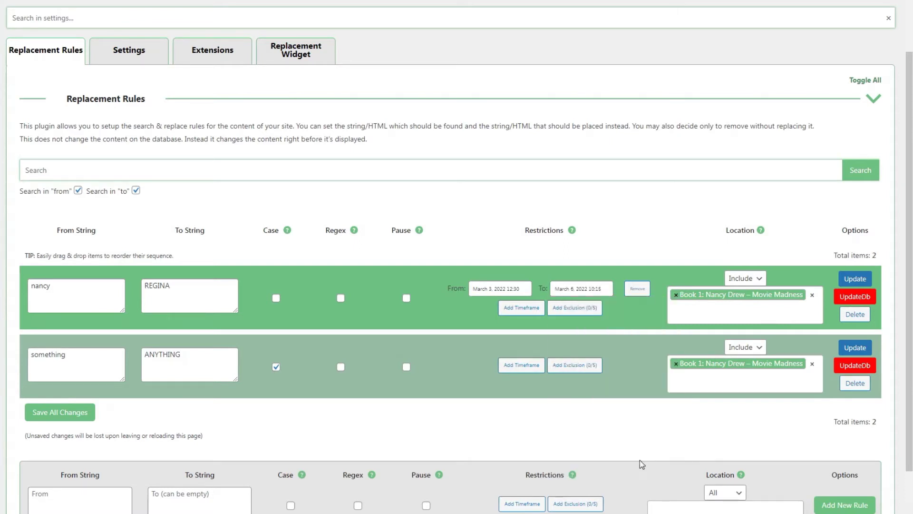
# Step: Exclude site title, excerpt and comments from the nancy rule and save the update
pyautogui.click(575, 308)
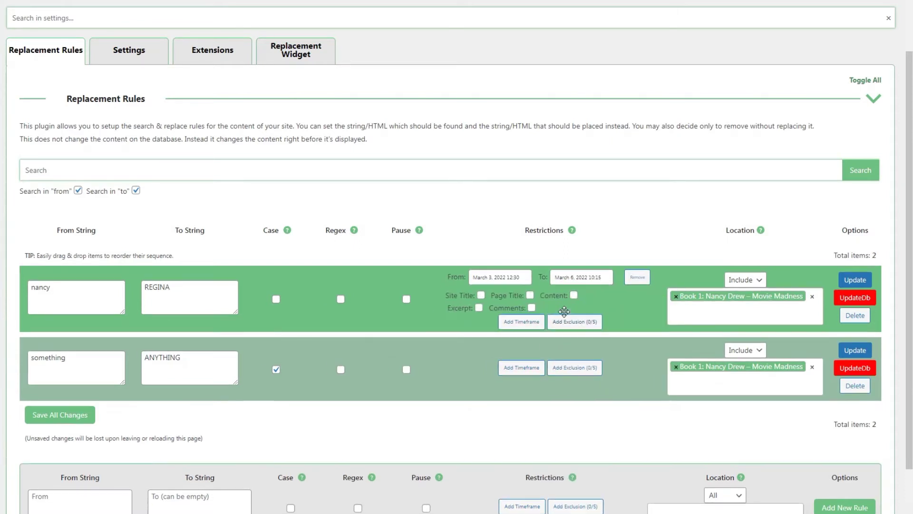
pyautogui.click(480, 295)
pyautogui.click(479, 308)
pyautogui.click(531, 308)
pyautogui.click(837, 281)
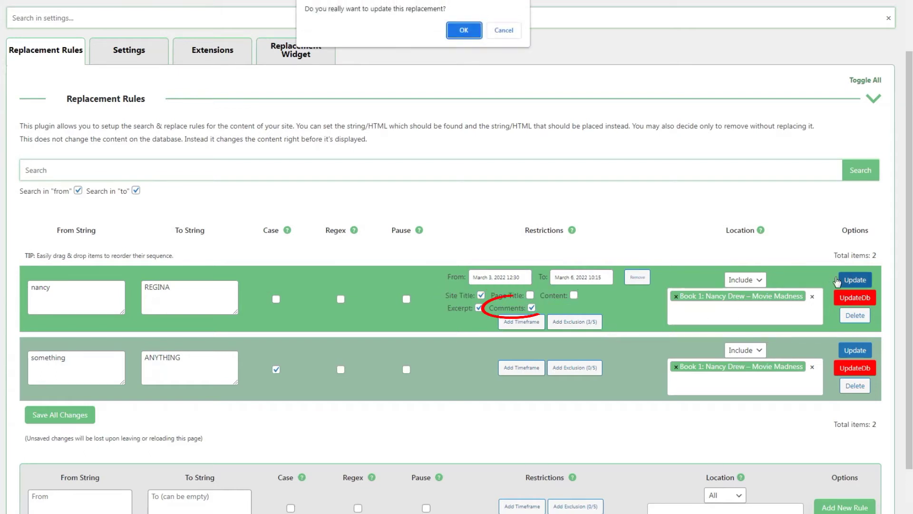
pyautogui.click(462, 30)
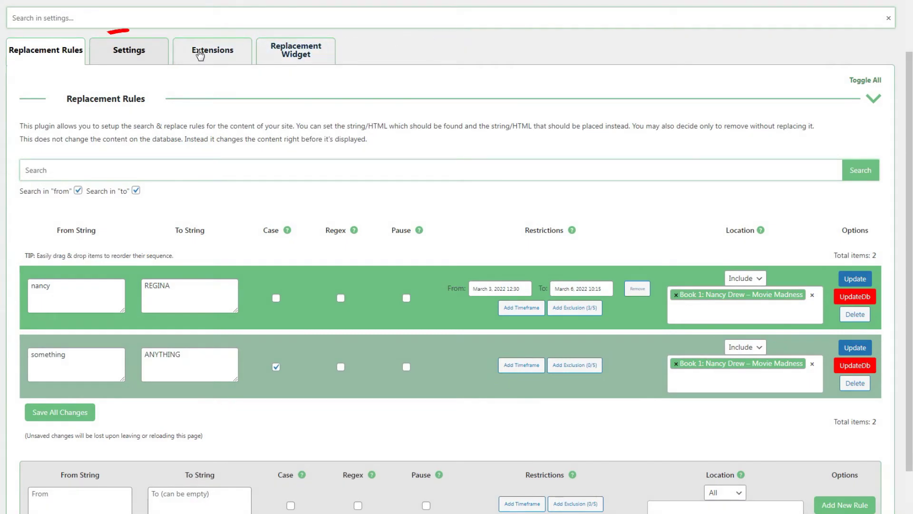
pyautogui.click(157, 56)
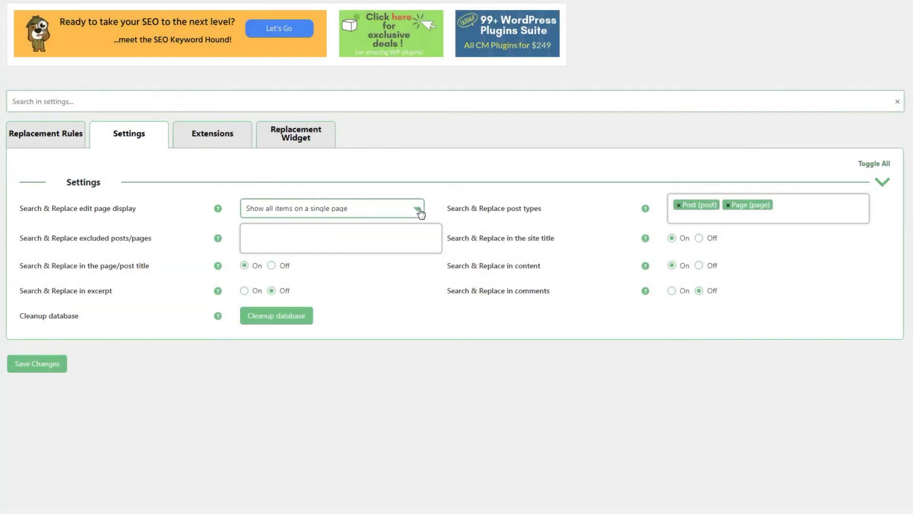
# Step: Try paginated edit page display, revert to 'Show all items on a single page', and check post types
pyautogui.click(418, 210)
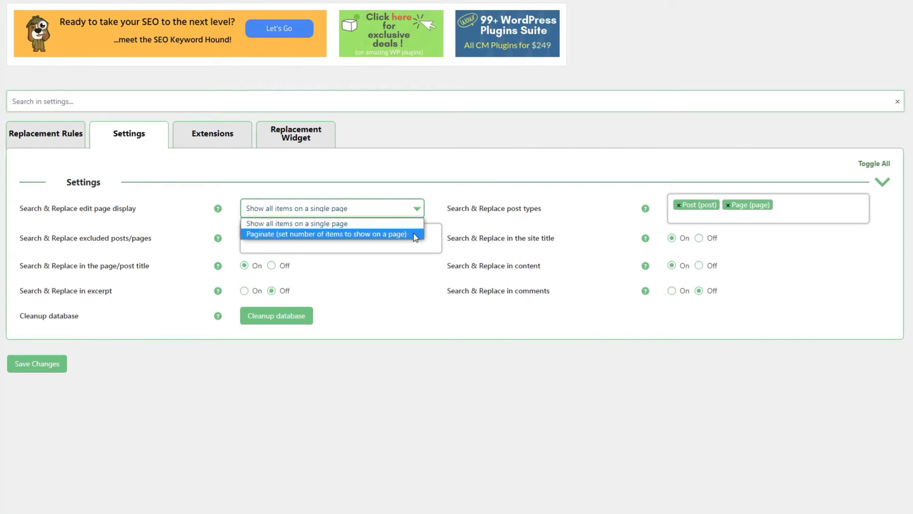
pyautogui.click(413, 234)
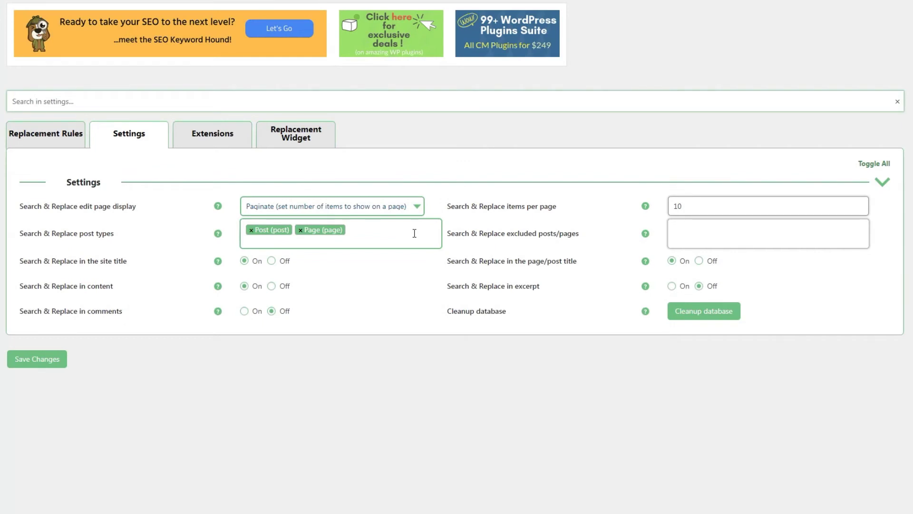
pyautogui.click(416, 209)
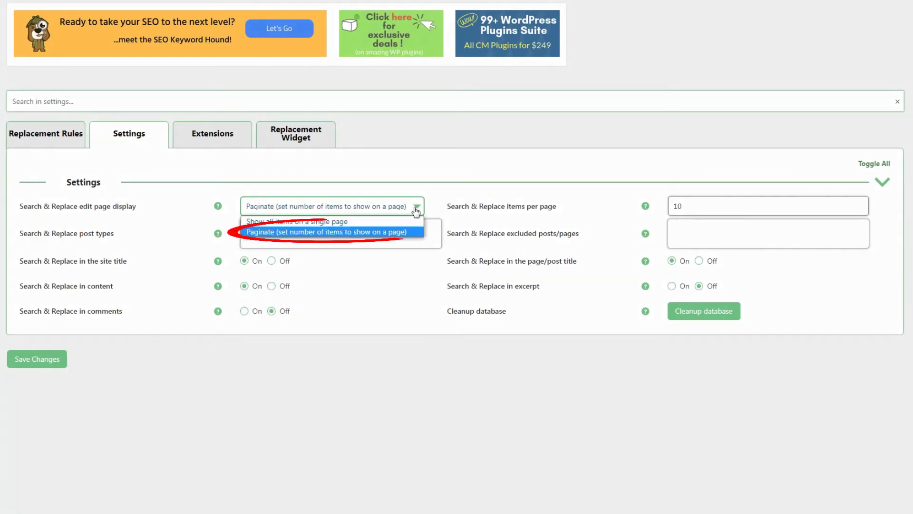
pyautogui.click(400, 222)
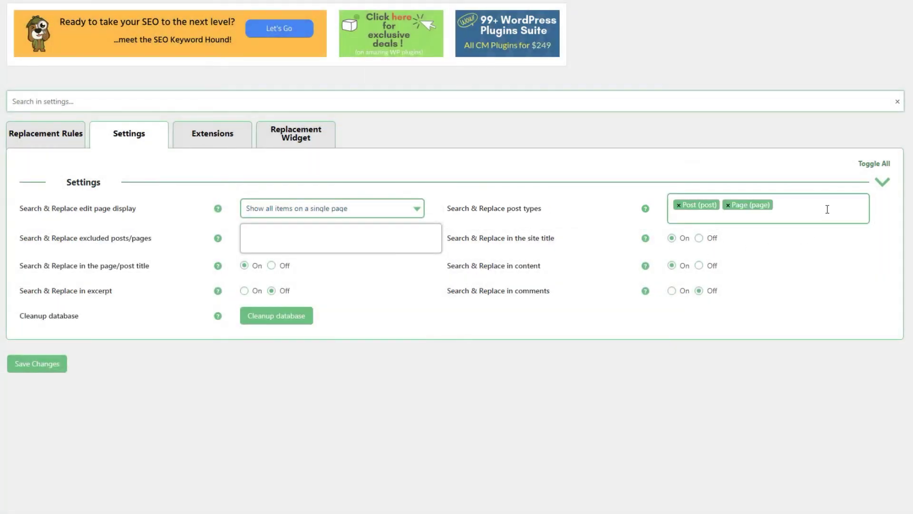
pyautogui.click(827, 211)
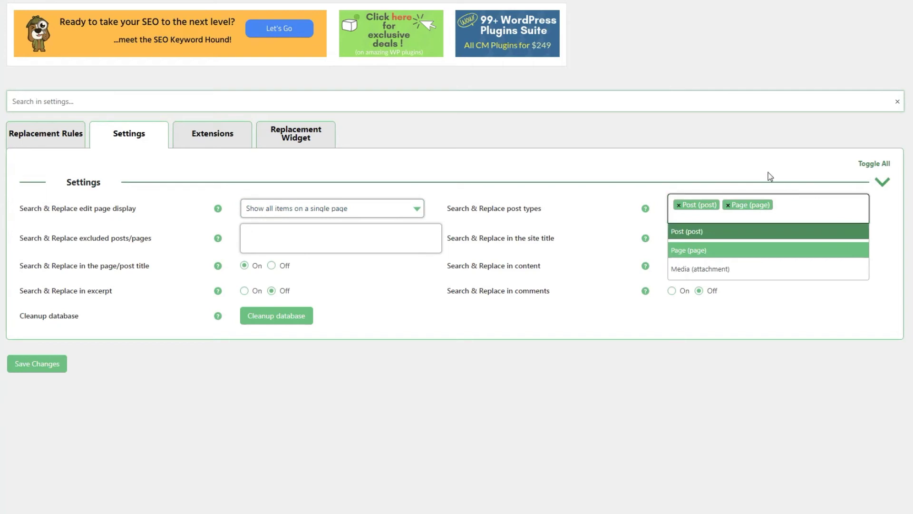
pyautogui.click(740, 166)
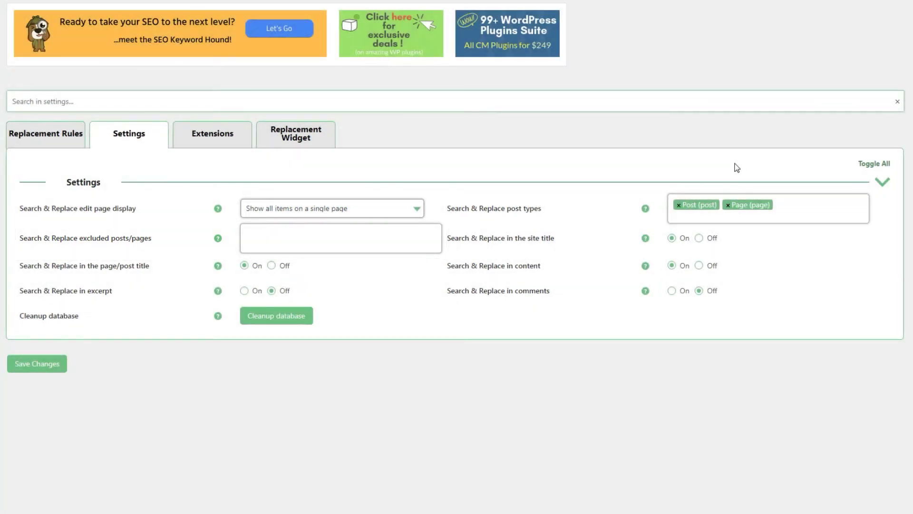
# Step: Browse the excluded posts/pages list, then open the Replacement Widget settings and its display options
pyautogui.click(428, 238)
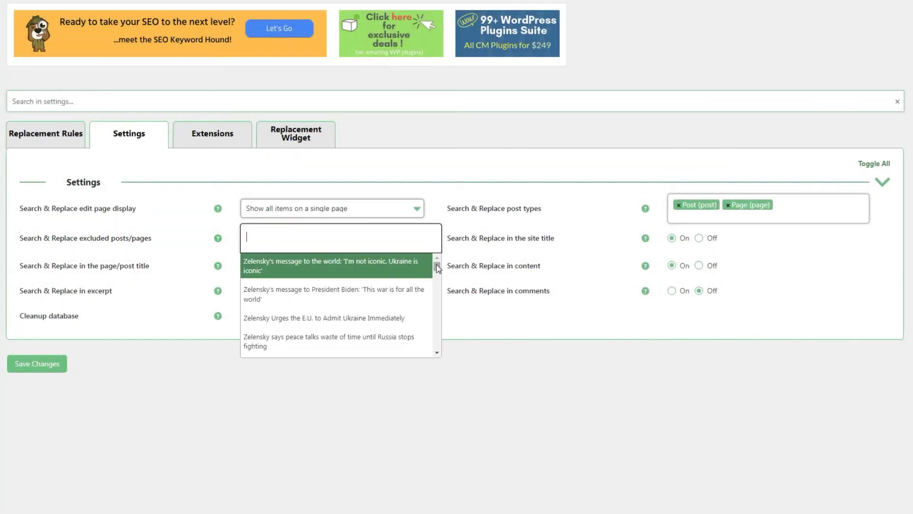
pyautogui.moveTo(435, 264); pyautogui.dragTo(441, 295)
pyautogui.scroll(-2, 440, 285)
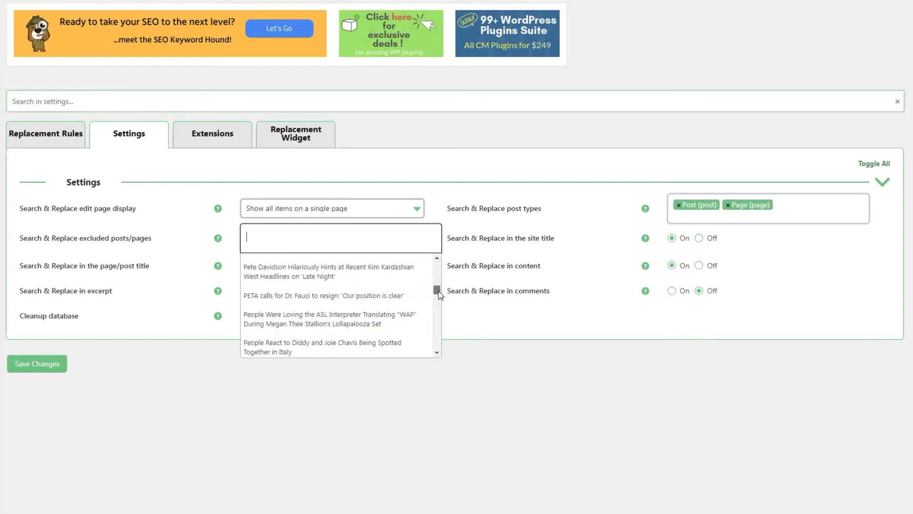
pyautogui.click(499, 322)
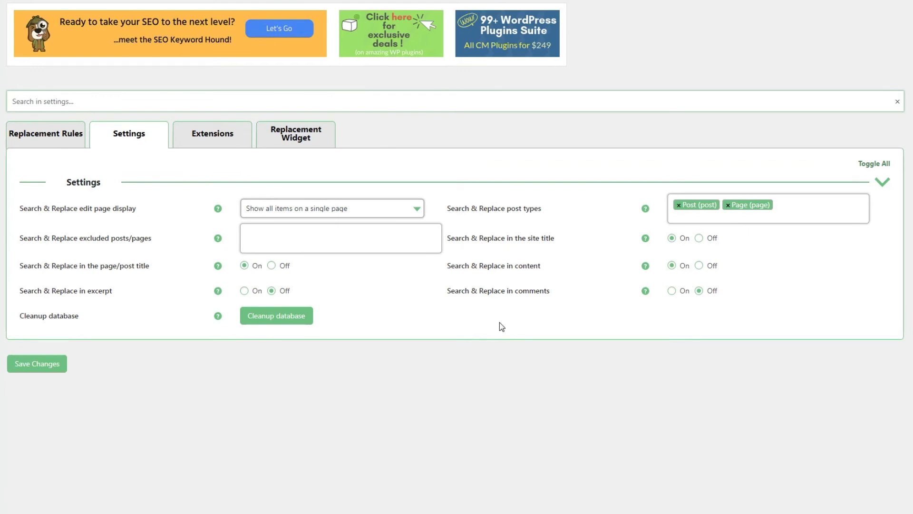
pyautogui.click(310, 136)
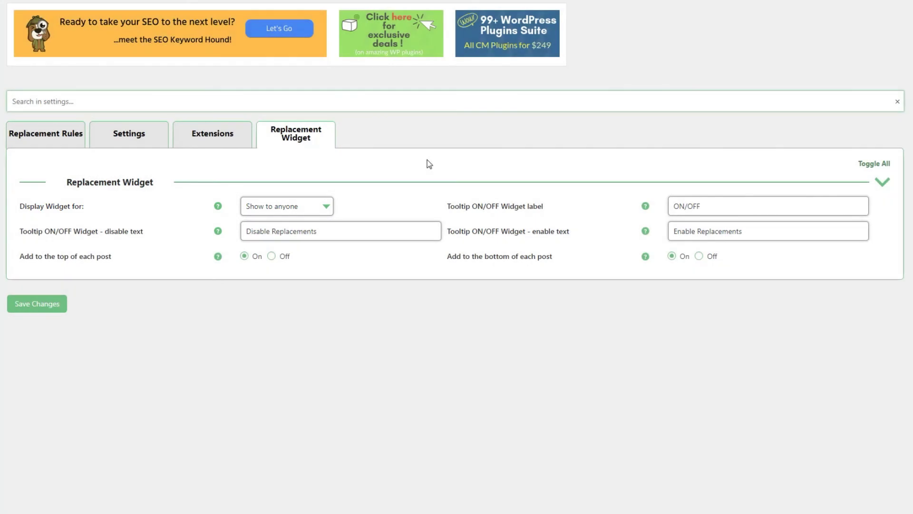
pyautogui.click(316, 207)
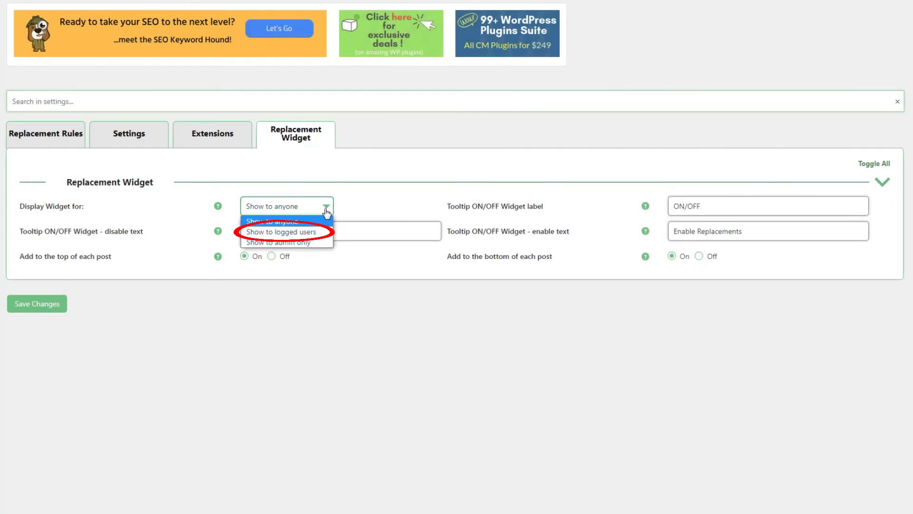
# Step: Set the widget to 'Show to admin only' and turn on 'Only admin can save changes to database'
pyautogui.click(314, 242)
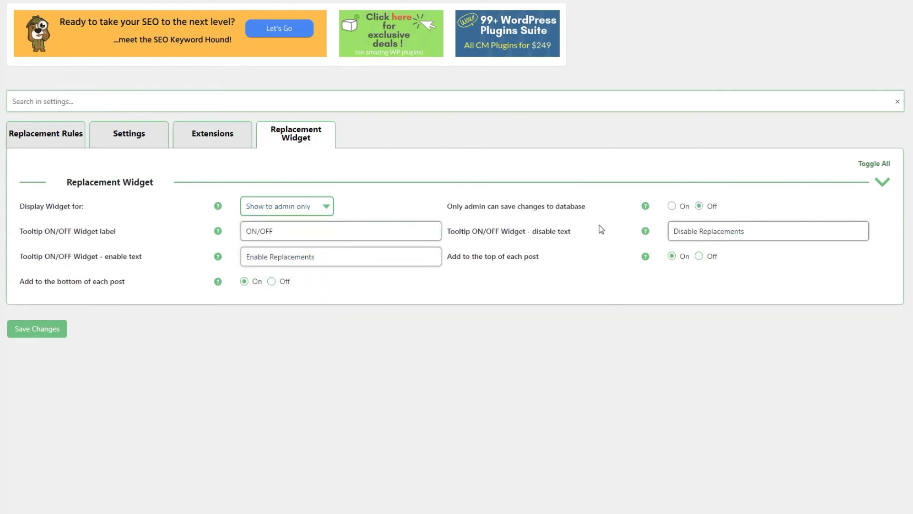
pyautogui.click(678, 208)
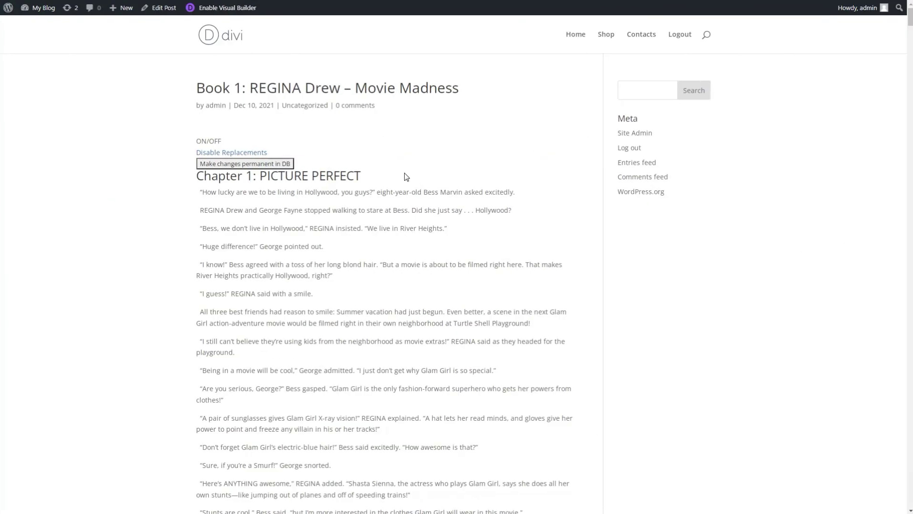
# Step: Toggle the Book 1 post's replacements off and on, then save them permanently to the database
pyautogui.click(260, 153)
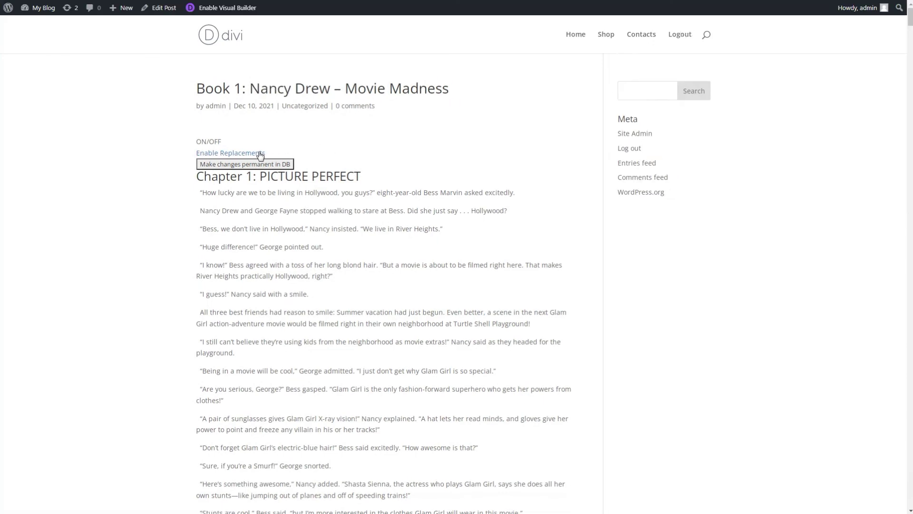
pyautogui.click(259, 155)
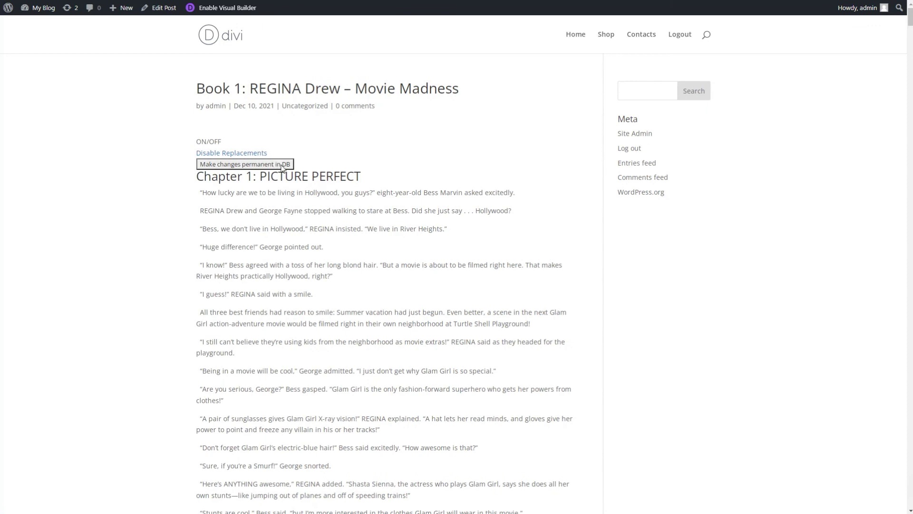
pyautogui.click(283, 164)
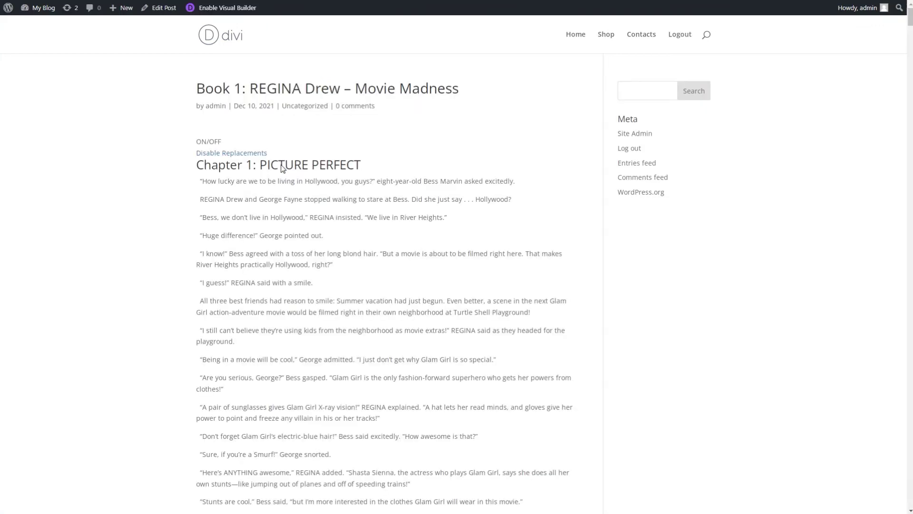